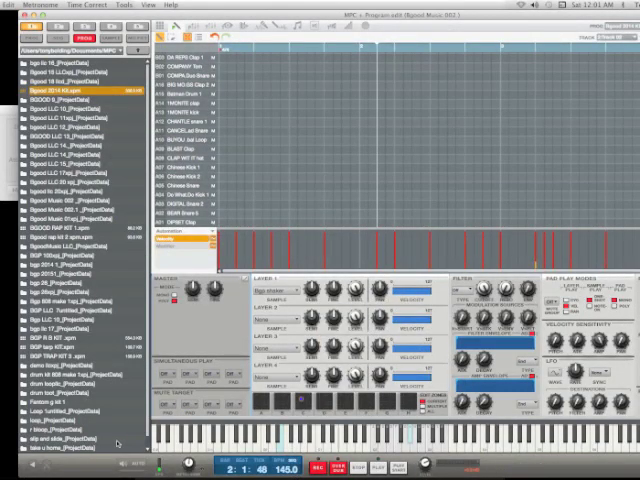
Return to the MPC main sequencing view and select the Hybrid synth track
{"action": "left_click", "coordinate": [5, 80]}
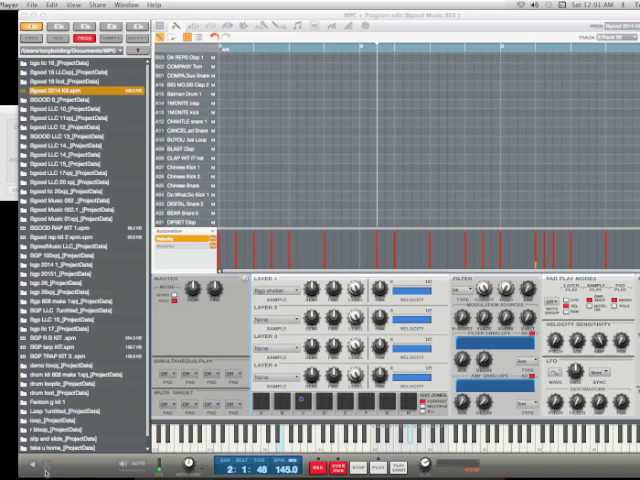
{"action": "left_click", "coordinate": [540, 474]}
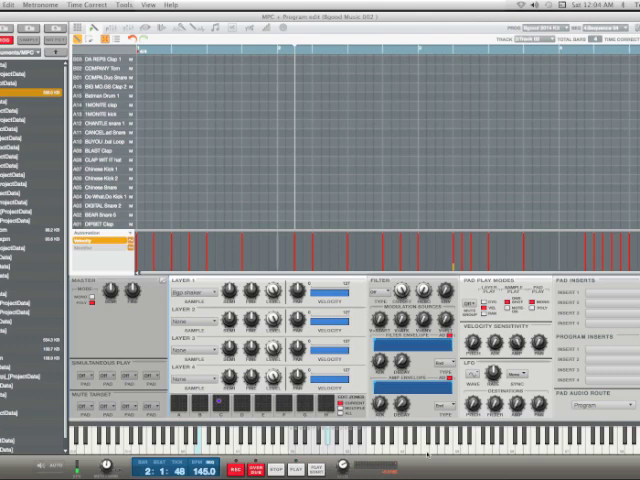
{"action": "scroll", "coordinate": [30, 200], "scroll_direction": "down", "scroll_amount": 3}
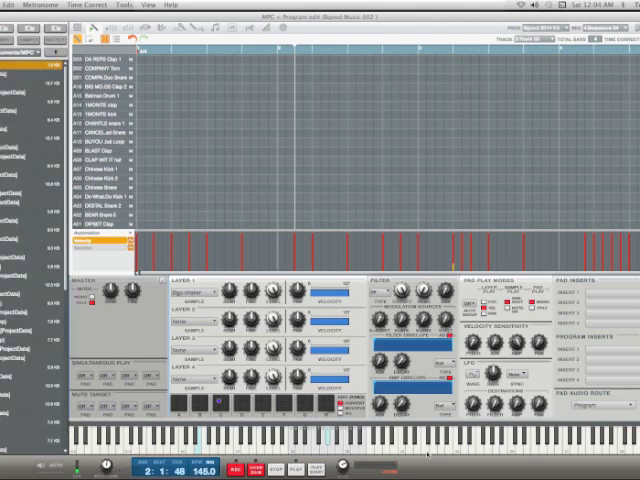
{"action": "key", "text": "ctrl+1"}
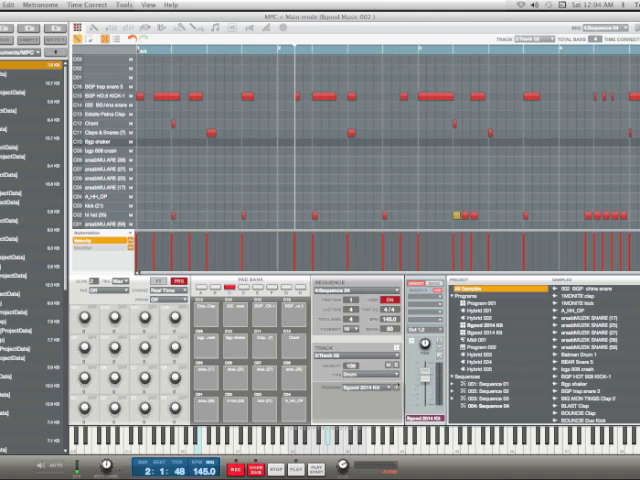
{"action": "key", "text": "Down"}
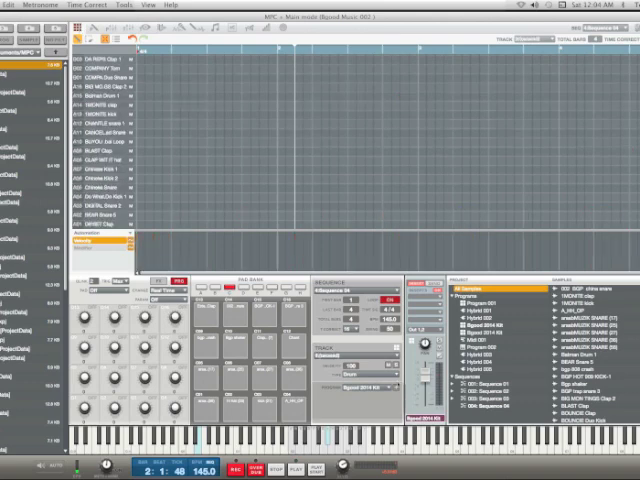
{"action": "key", "text": "Down"}
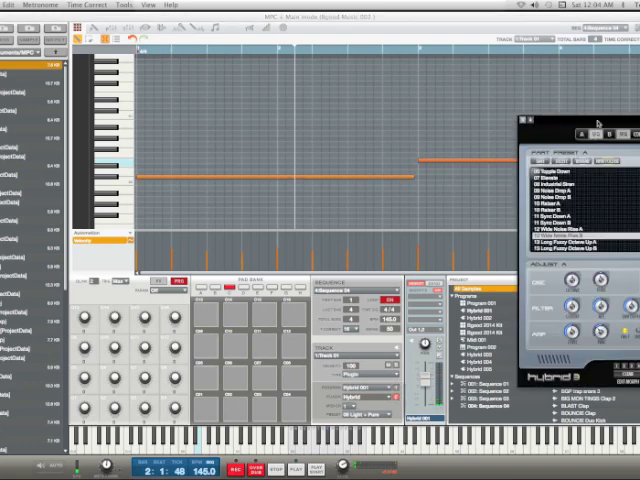
Shift the Hybrid 3 window left into view and open the part A sound editor
{"action": "left_click_drag", "start_coordinate": [600, 122], "coordinate": [542, 107]}
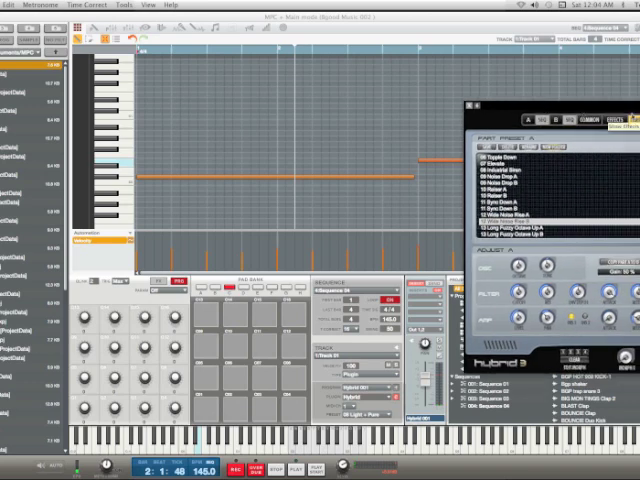
{"action": "left_click_drag", "start_coordinate": [625, 108], "coordinate": [508, 62]}
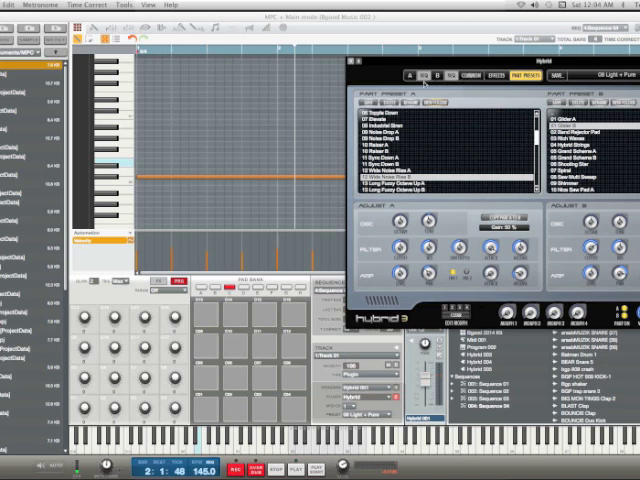
{"action": "left_click", "coordinate": [410, 75]}
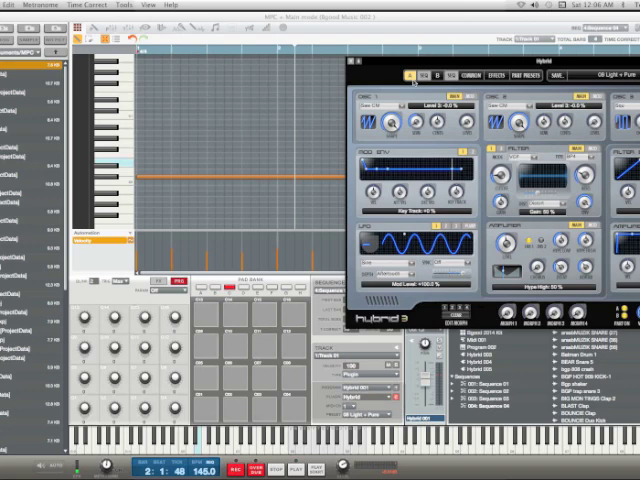
Close Hybrid 3, step back to the Hybrid track, and return playback to the sequence start
{"action": "left_click", "coordinate": [415, 80]}
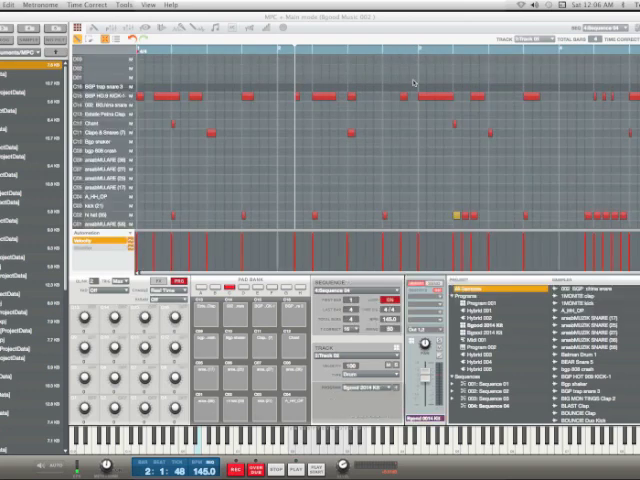
{"action": "key", "text": "Down"}
{"action": "key", "text": "Down"}
{"action": "key", "text": "Up"}
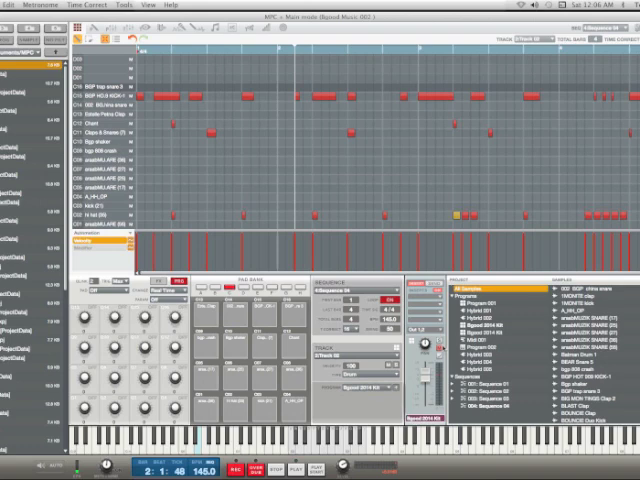
{"action": "key", "text": "Return"}
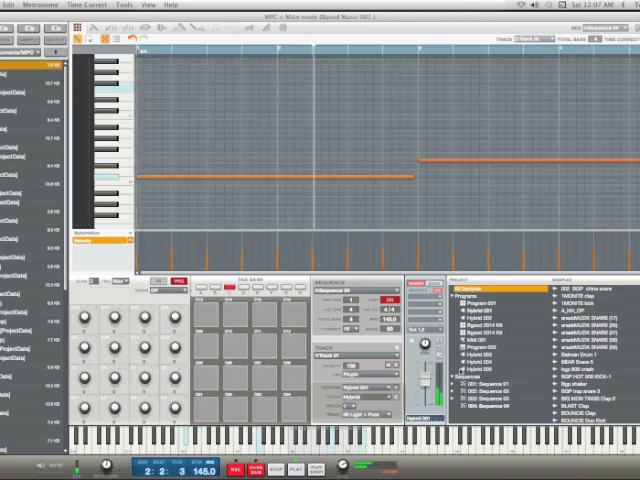
{"action": "left_click", "coordinate": [396, 397]}
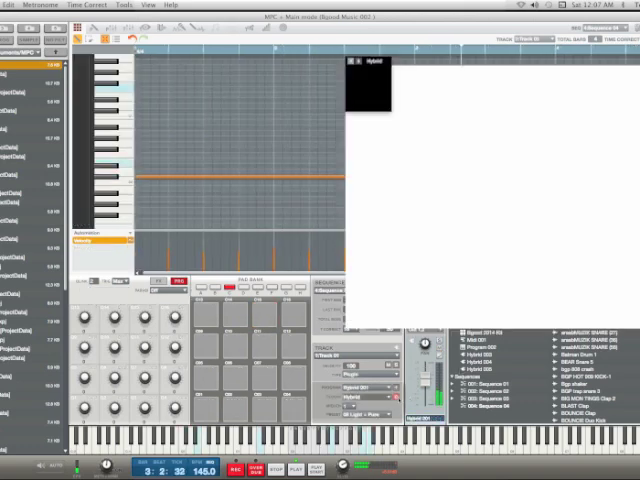